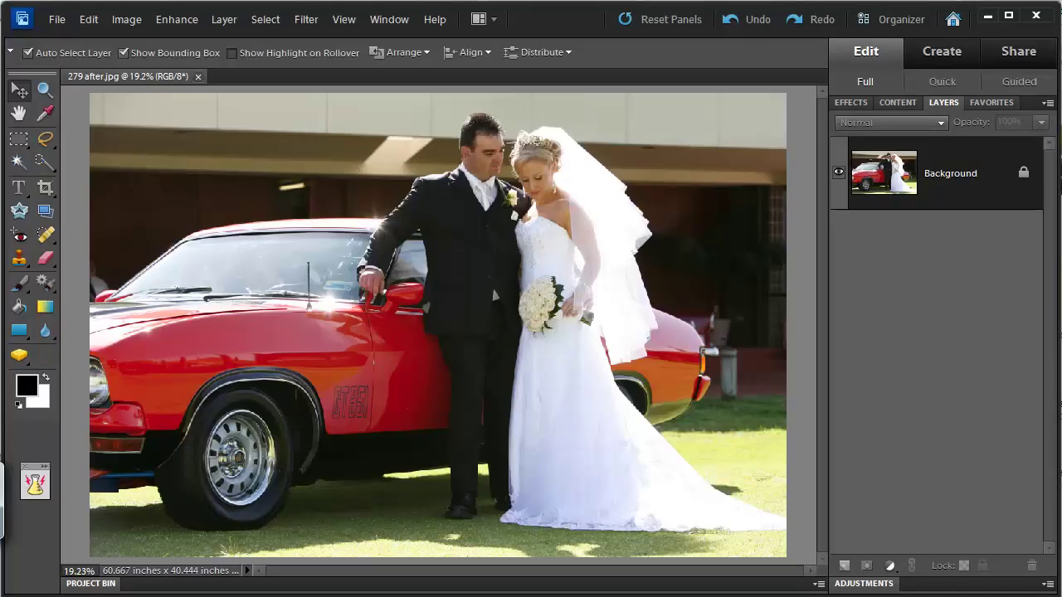
Save a copy of the photo to the Desktop in Photoshop format as 279 after.psd
click(58, 20)
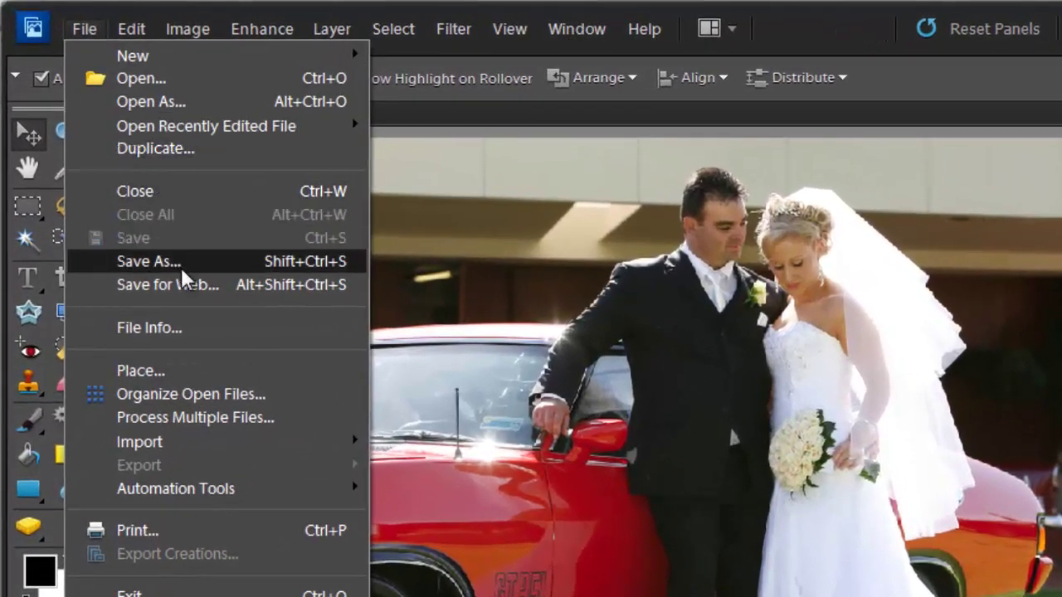
click(181, 265)
click(489, 249)
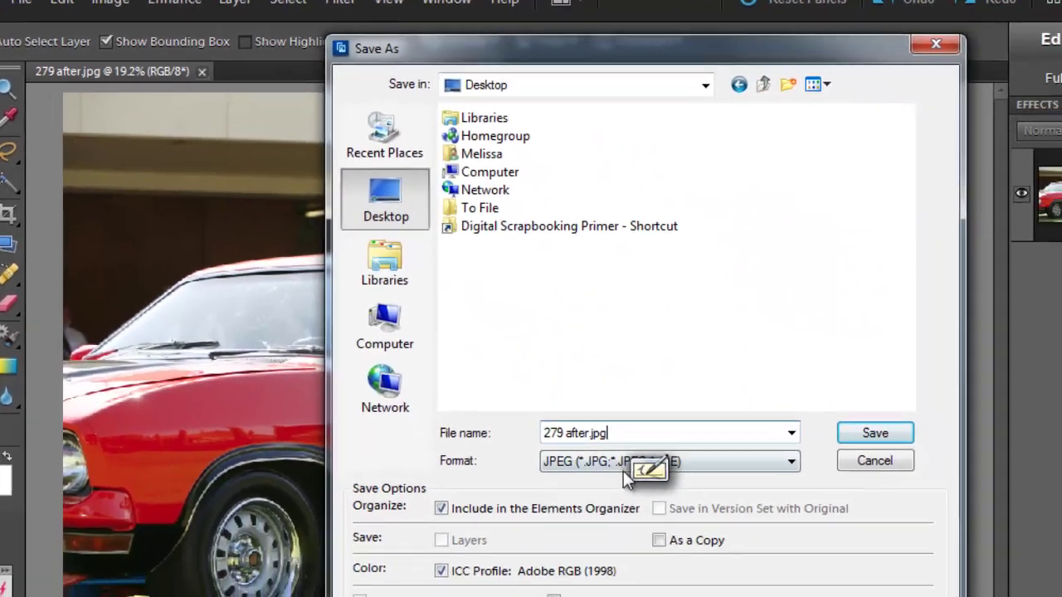
click(623, 465)
click(615, 475)
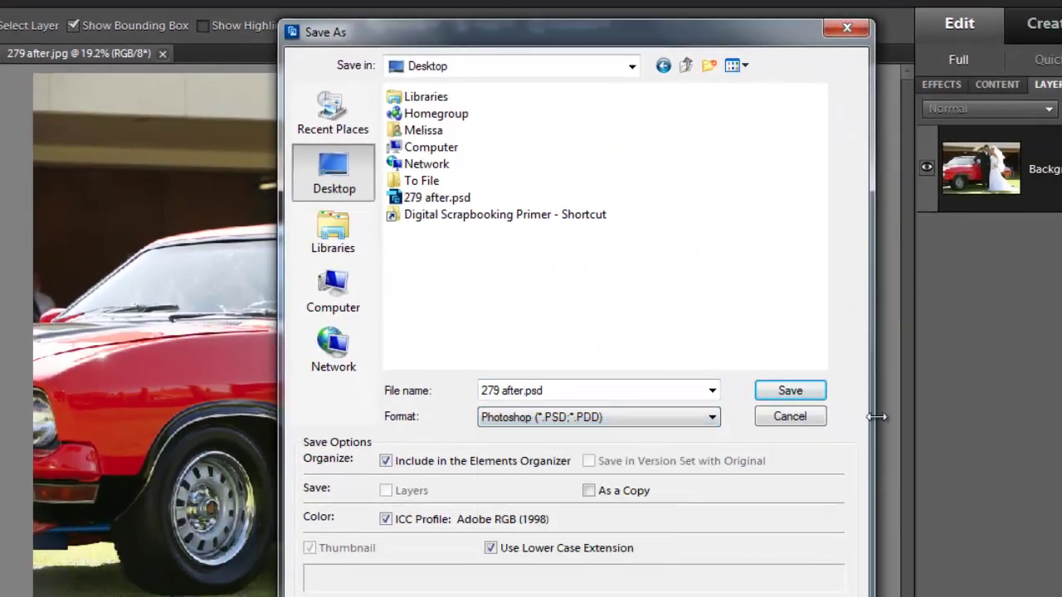
click(793, 400)
click(486, 258)
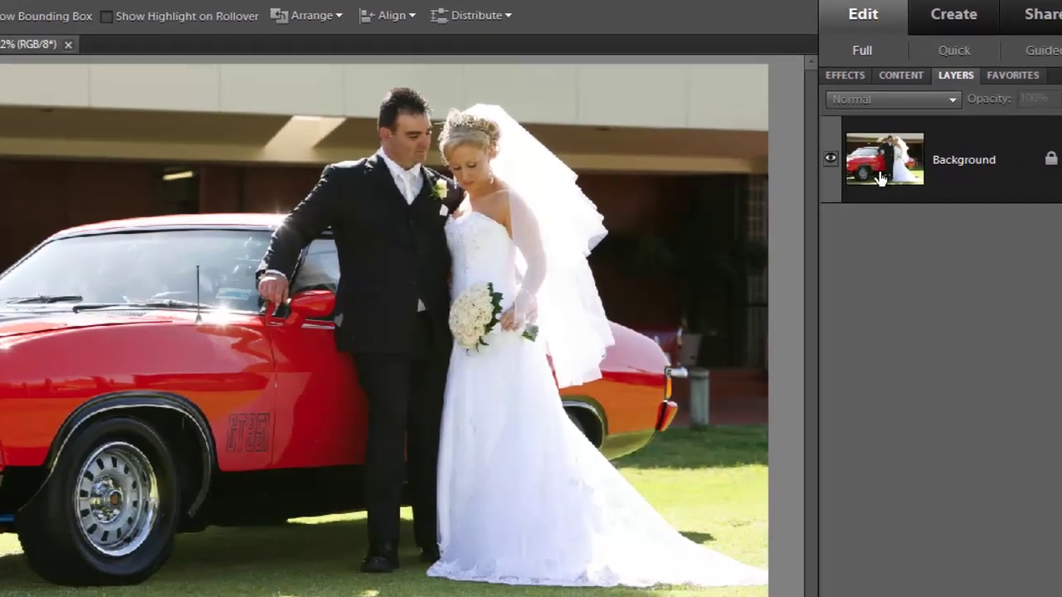
Duplicate the Background layer, keeping the name Background copy
right_click(881, 174)
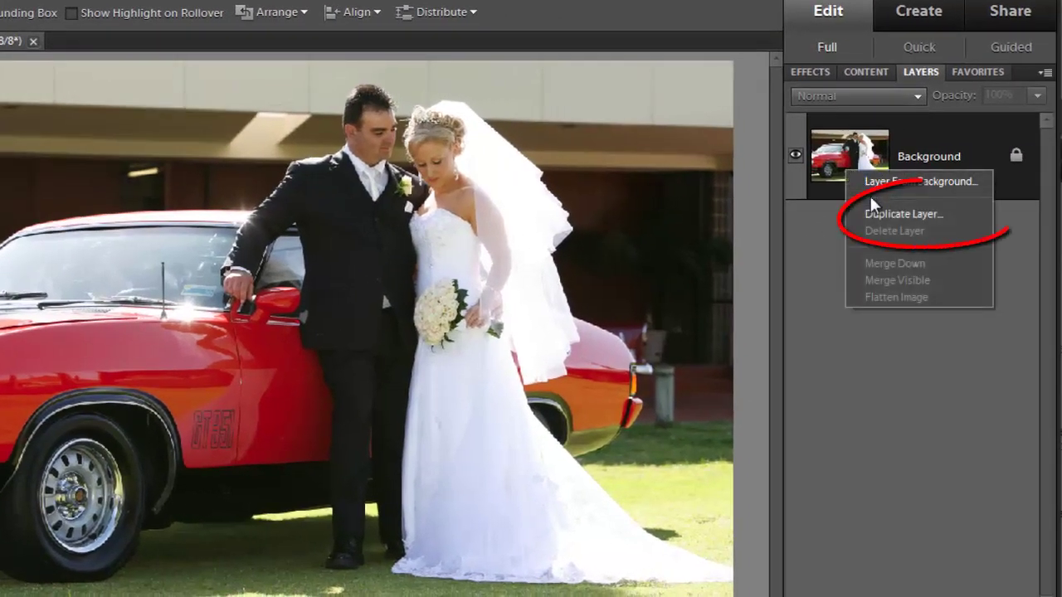
click(907, 219)
click(771, 264)
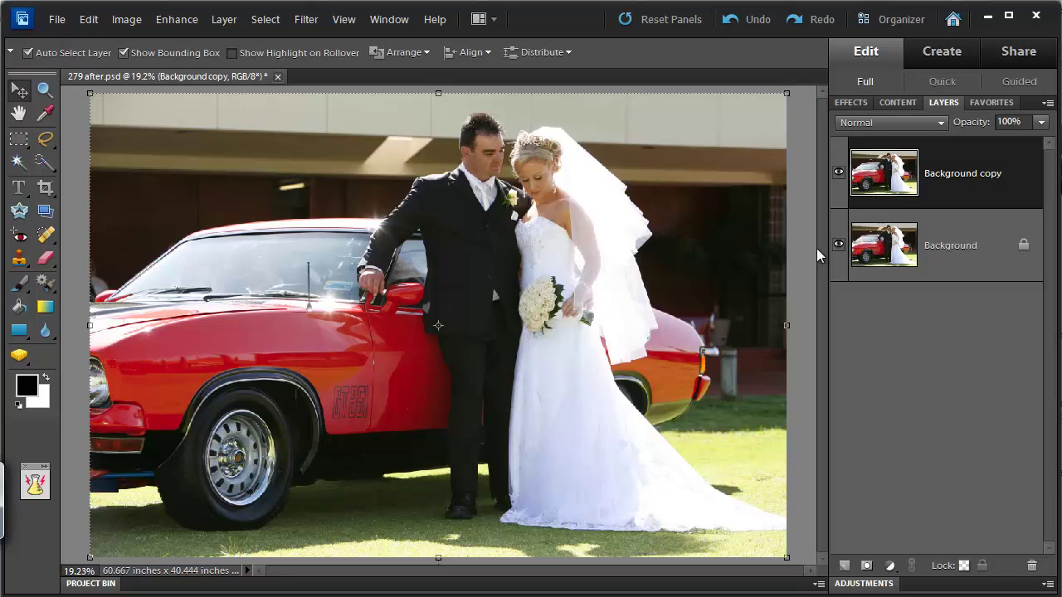
Convert the photo to black and white on a RadLab layer, using the Vario BW stylet
click(37, 484)
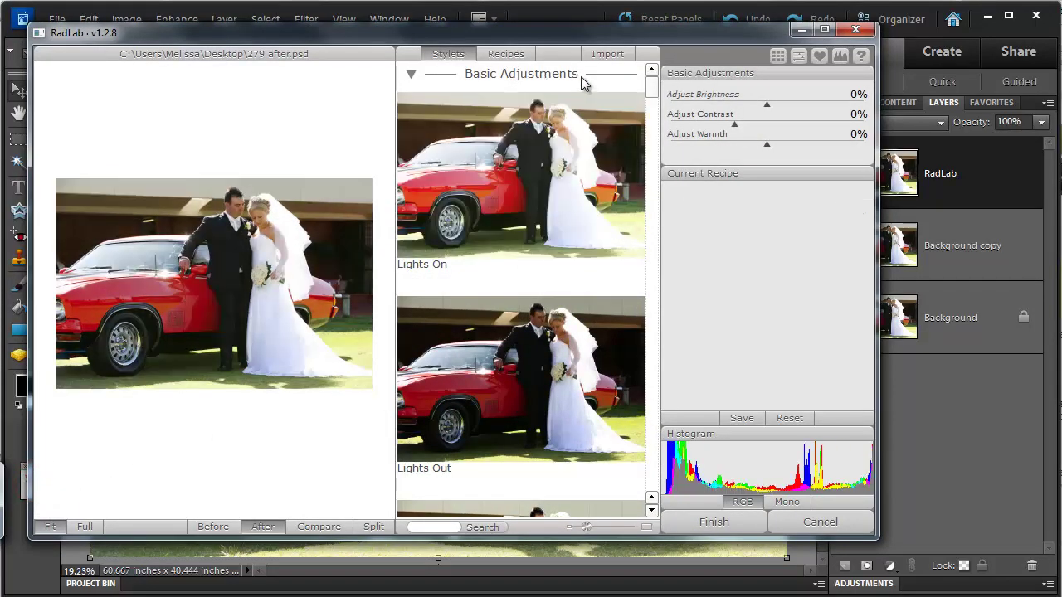
drag(652, 96, 652, 397)
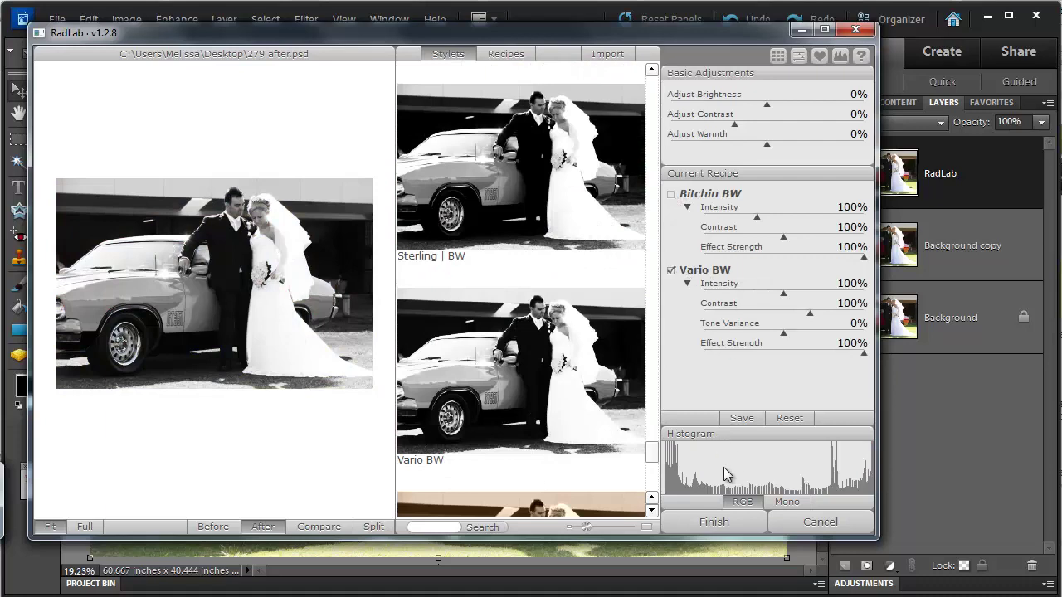
click(715, 525)
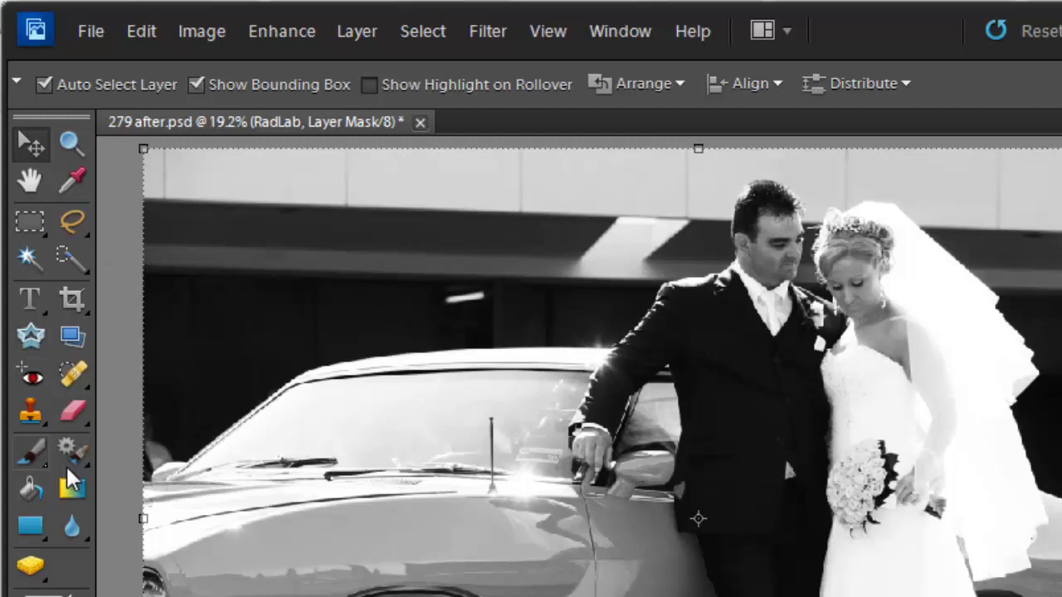
Set the Brush tool to the Hard Round 19 pixels tip from the Default Brushes, then return to the Move tool
click(30, 452)
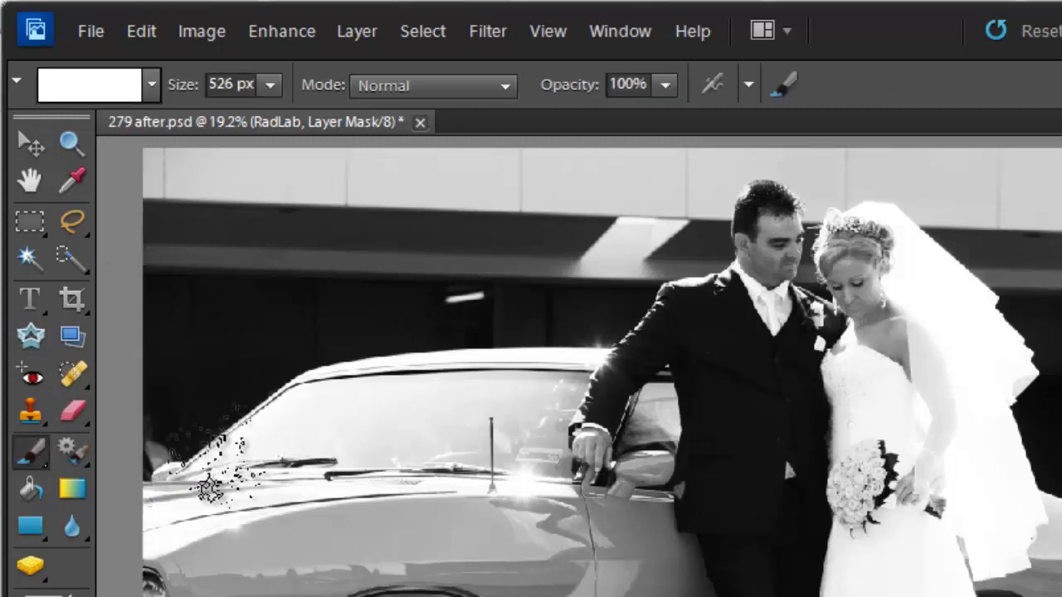
click(153, 90)
click(164, 431)
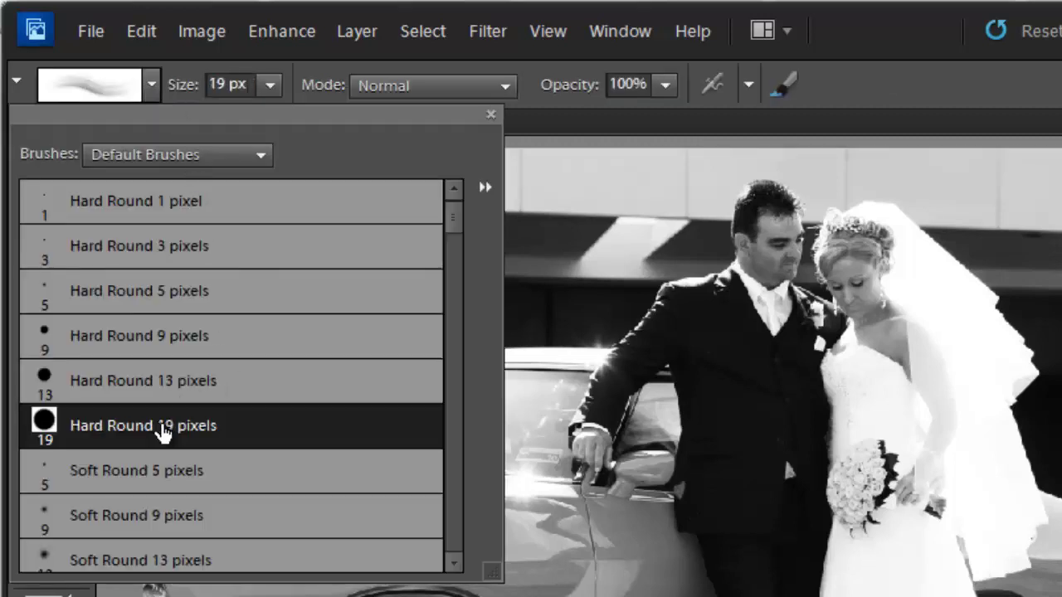
click(166, 92)
key(v)
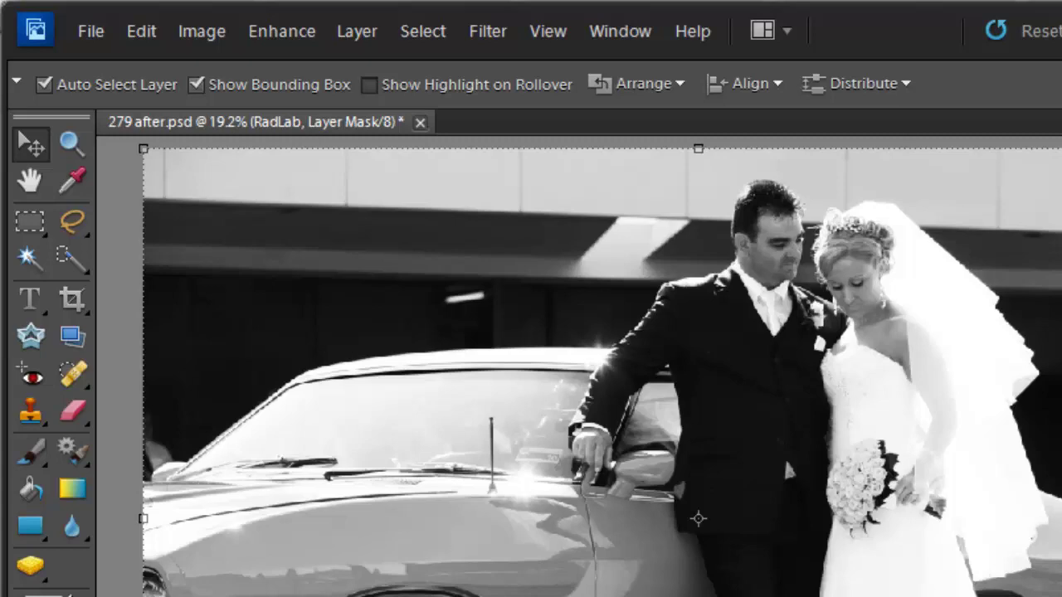
Choose the Quick Selection tool, hide the RadLab layer and make Background copy the active layer
click(80, 255)
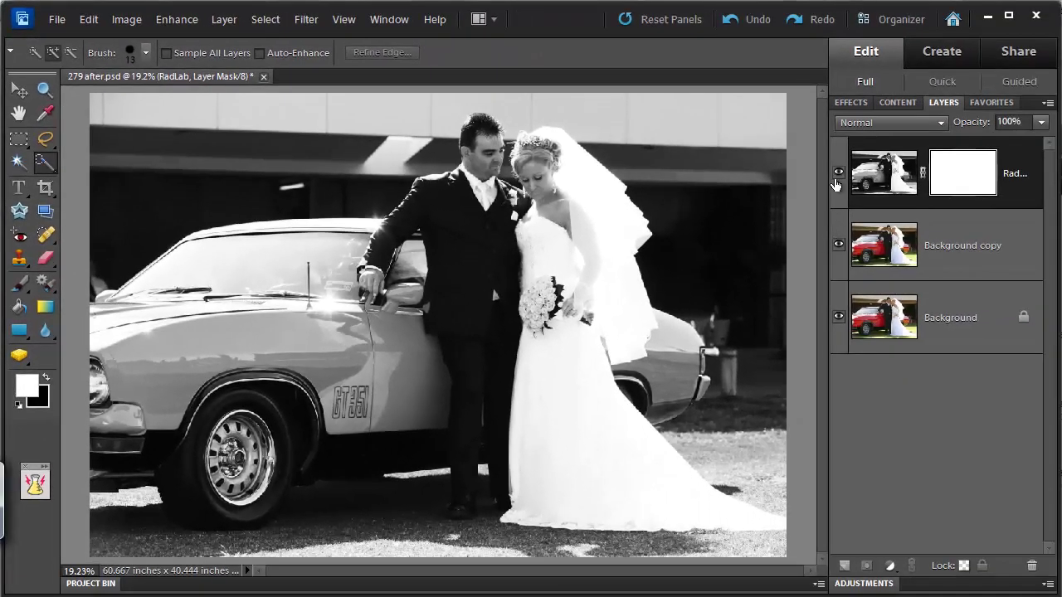
click(839, 175)
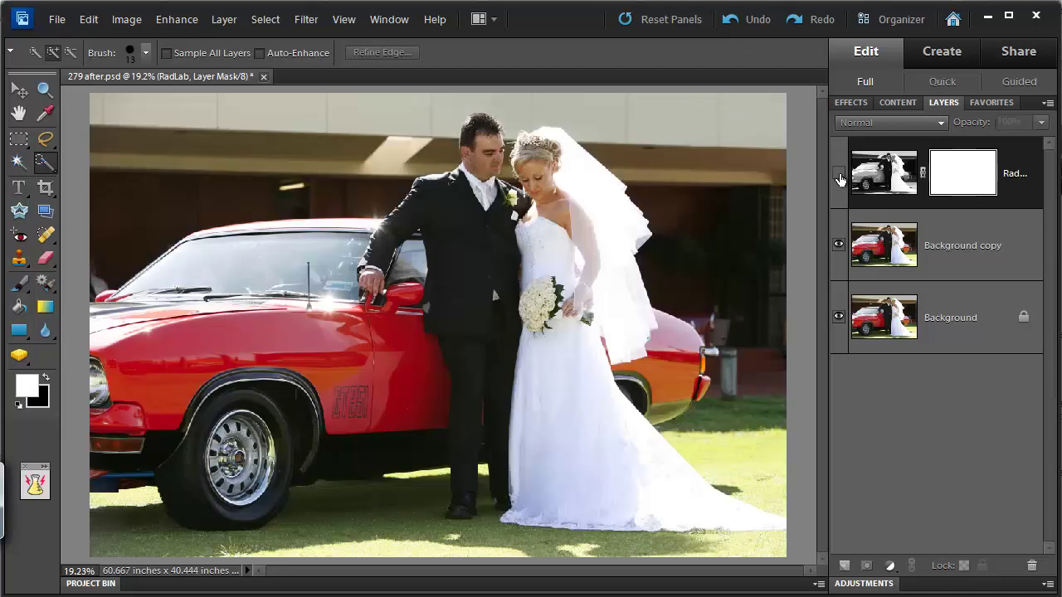
click(878, 240)
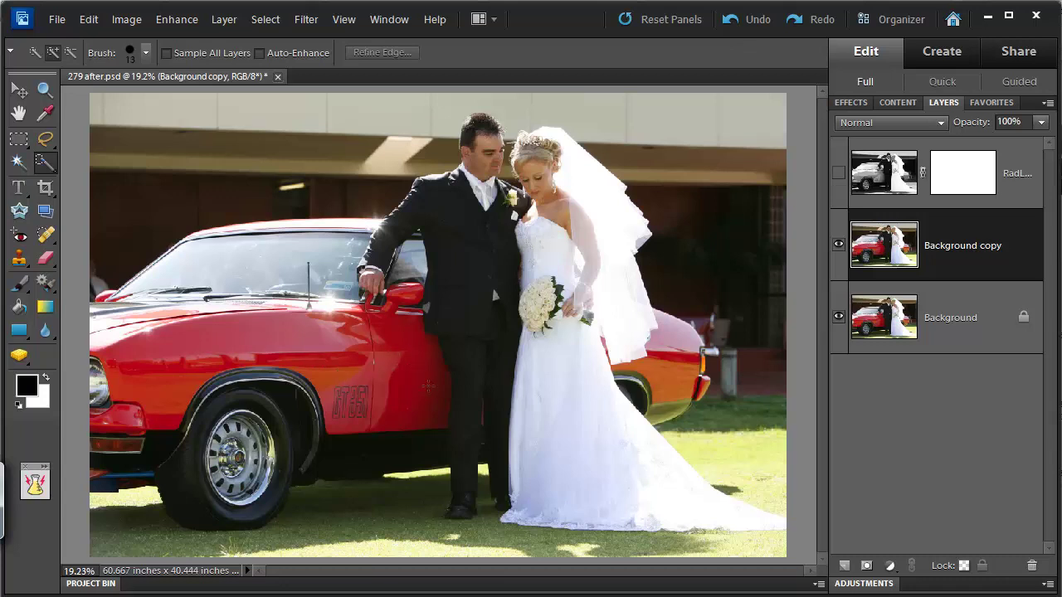
Select the red bodywork on the car's front and door, subtracting the headlight from the selection
drag(263, 360, 149, 374)
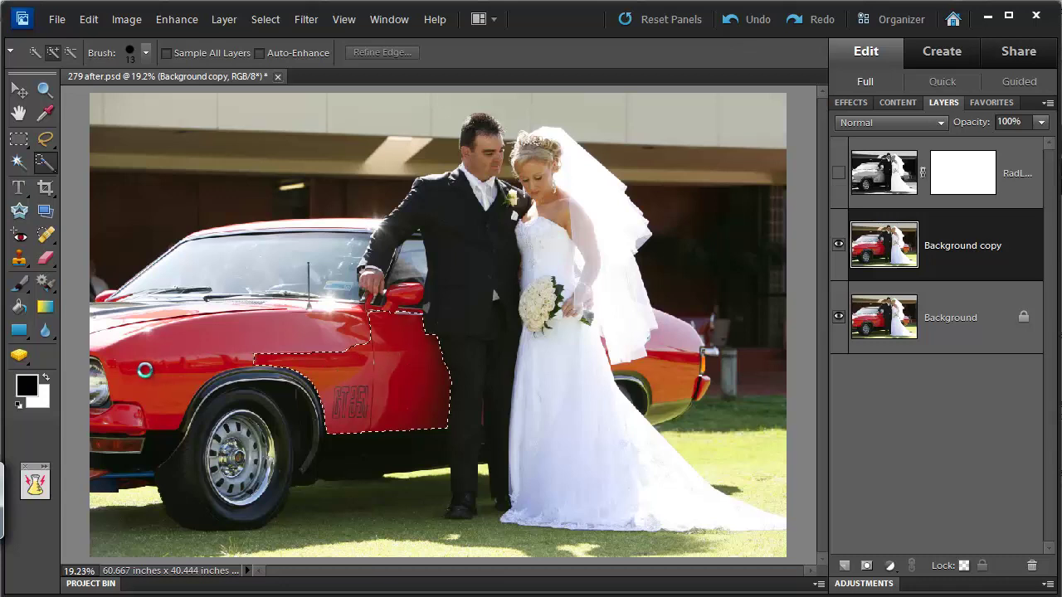
drag(129, 326, 103, 337)
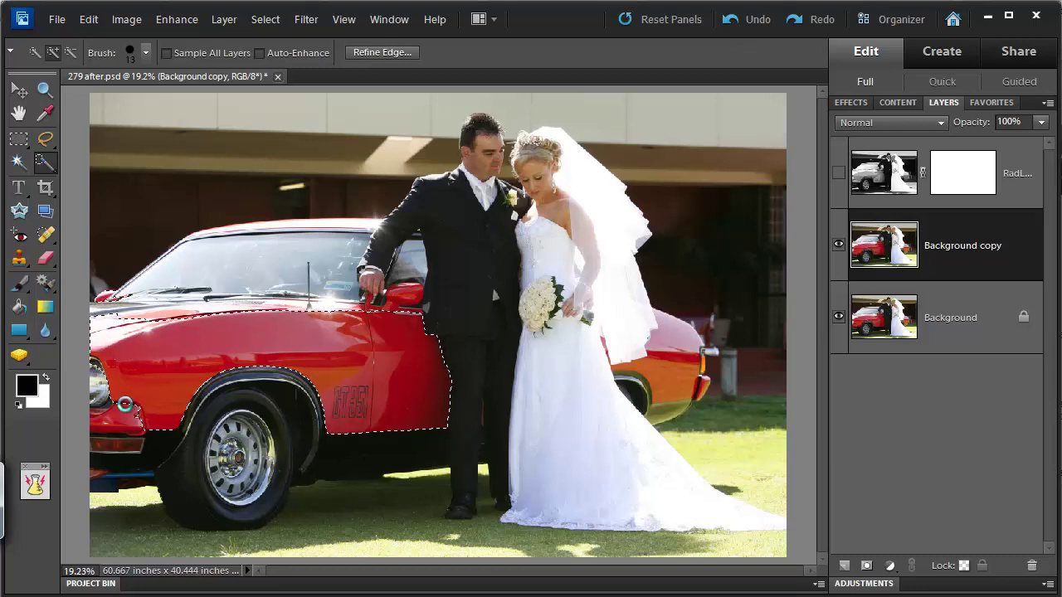
drag(126, 415, 96, 421)
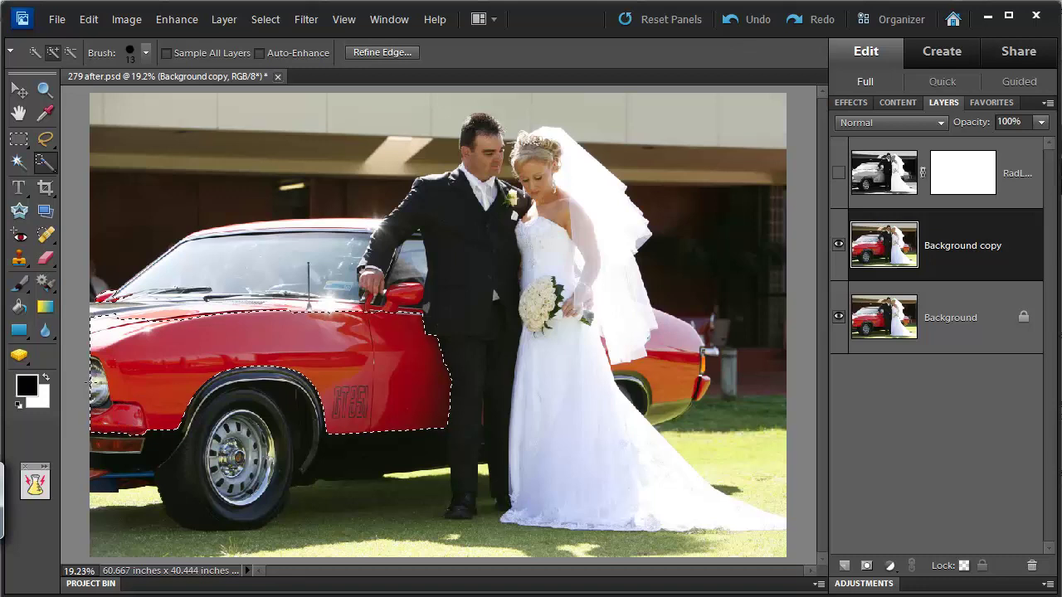
key(alt)
alt+click(98, 397)
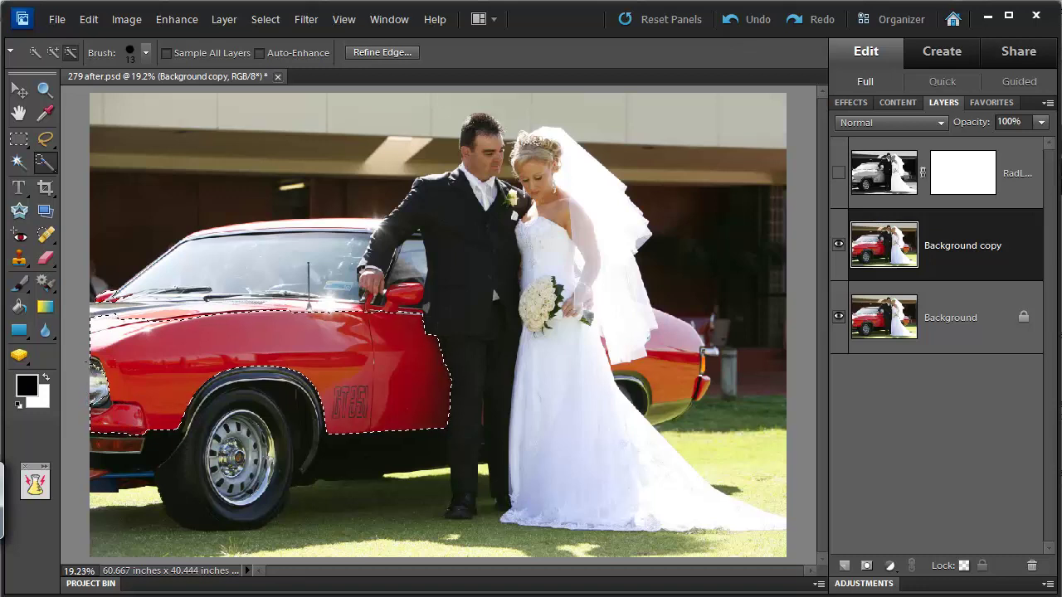
alt+click(104, 410)
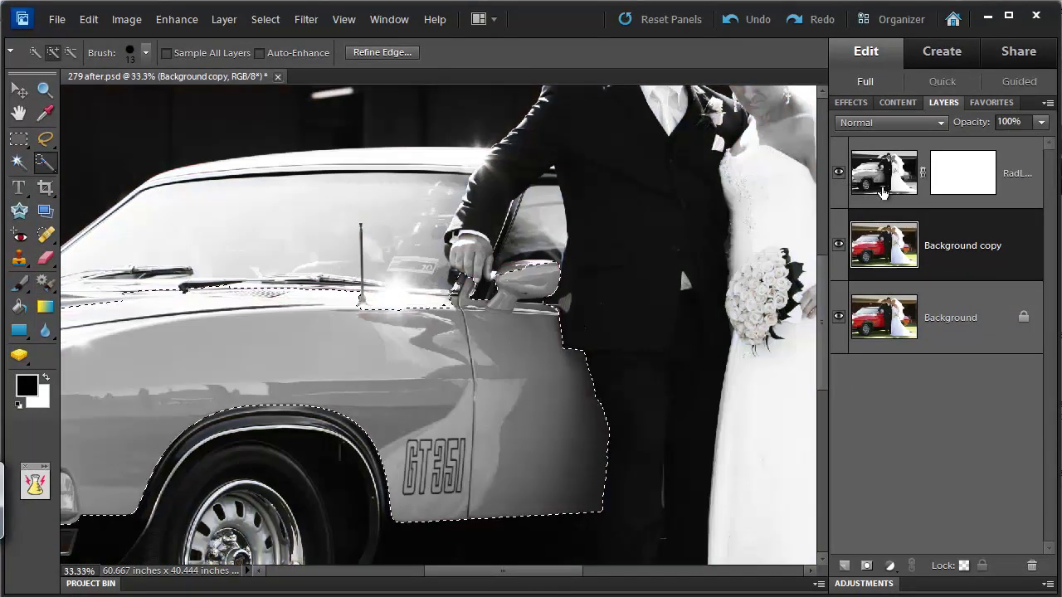
Clear the selected car area from the RadLab layer mask and deselect it
click(965, 182)
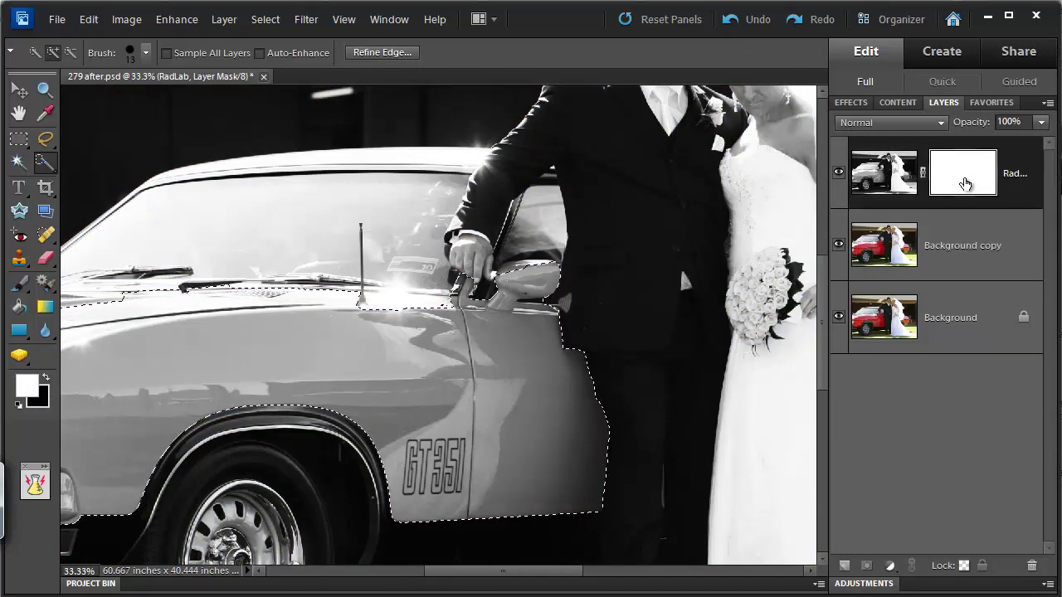
key(Delete)
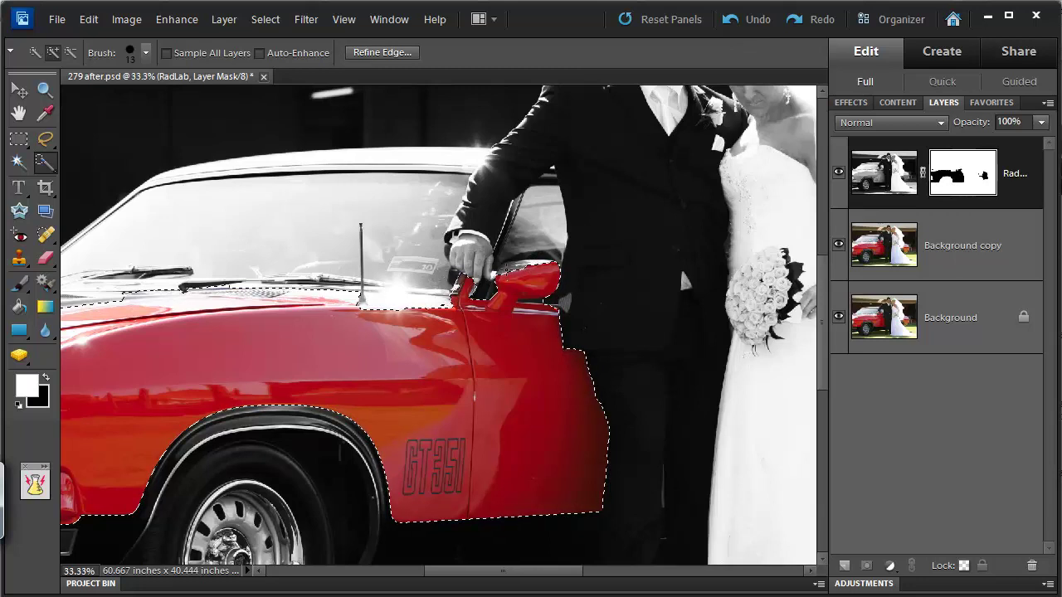
key(ctrl+d)
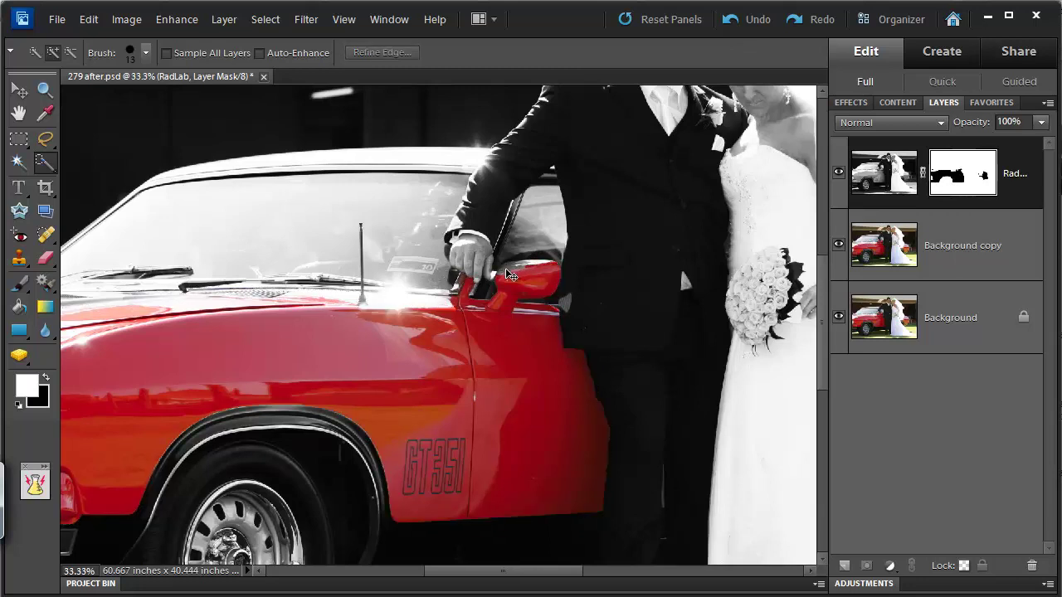
Touch up the RadLab layer mask near the car's far mirror and windscreen base, using the 19 px brush with black and white
key(ctrl+equal)
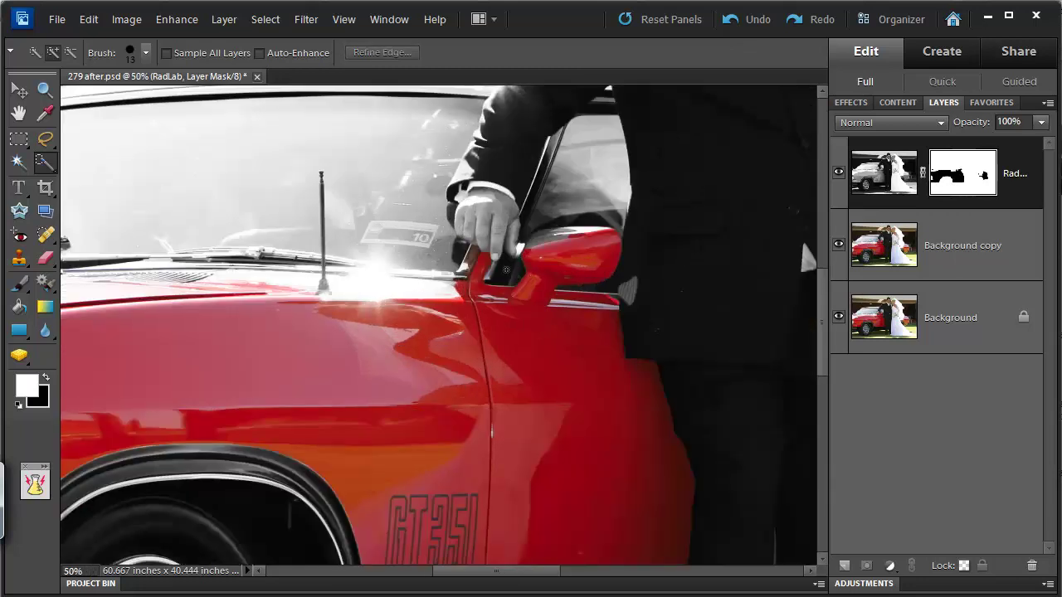
click(20, 287)
click(46, 379)
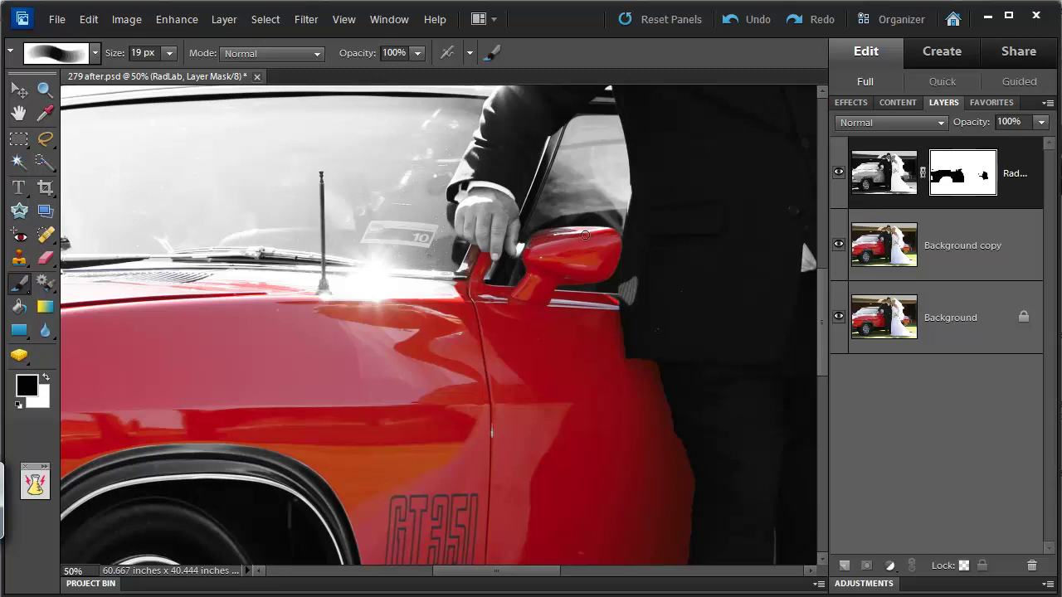
drag(156, 324, 567, 387)
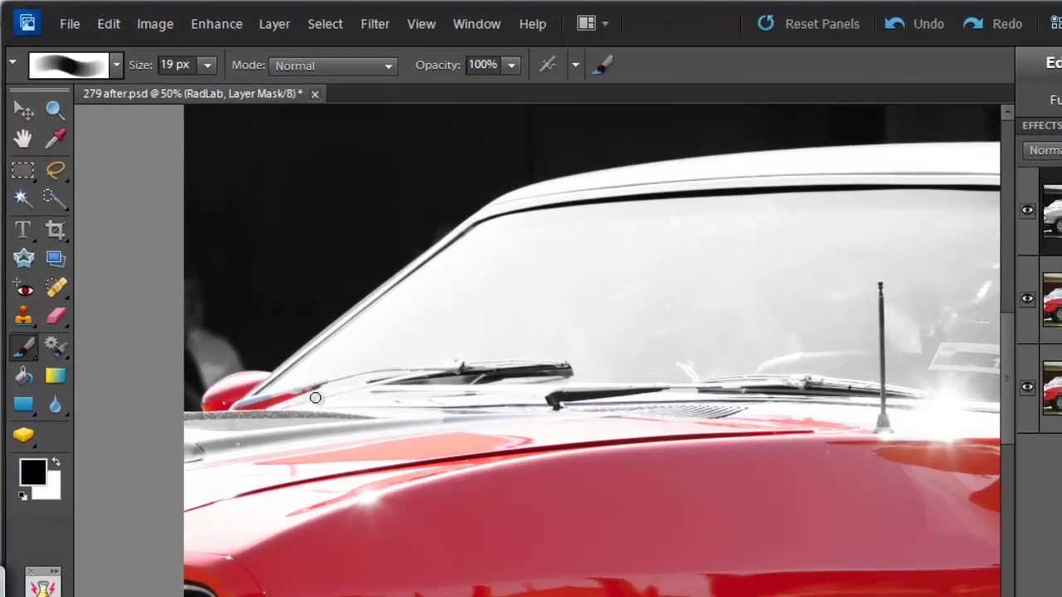
key(x)
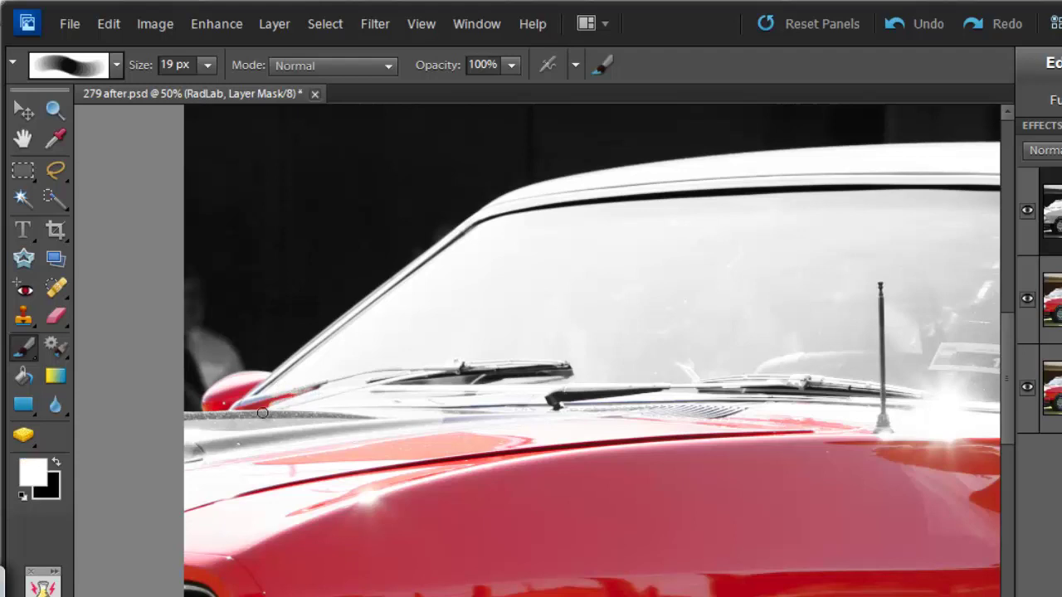
drag(267, 400, 327, 387)
Activate Background copy with the RadLab layer hidden, and switch to the Quick Selection tool for the flowers
drag(212, 585, 135, 389)
drag(713, 389, 262, 514)
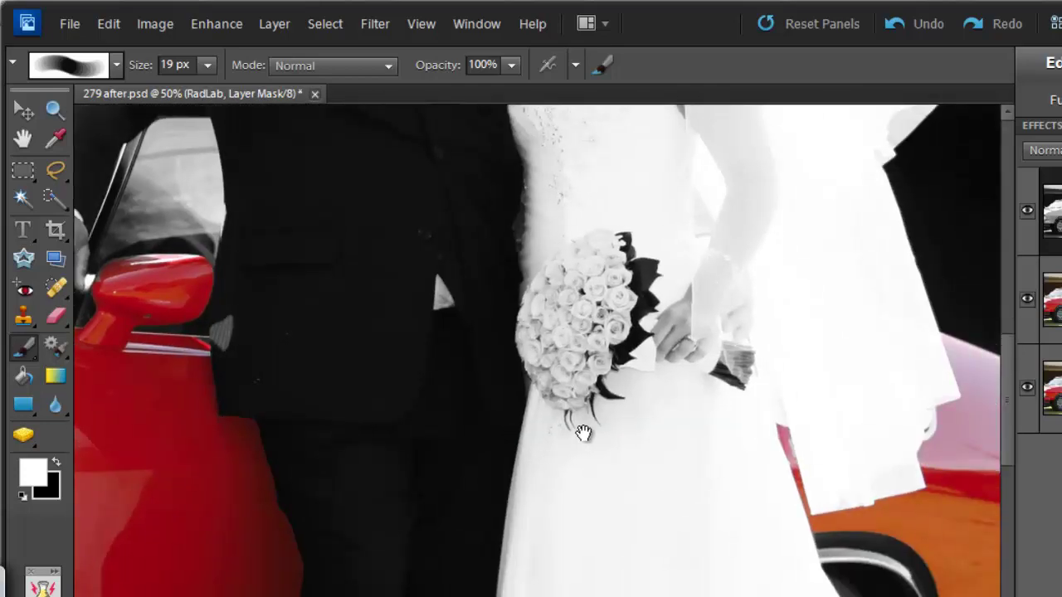
drag(584, 434, 619, 596)
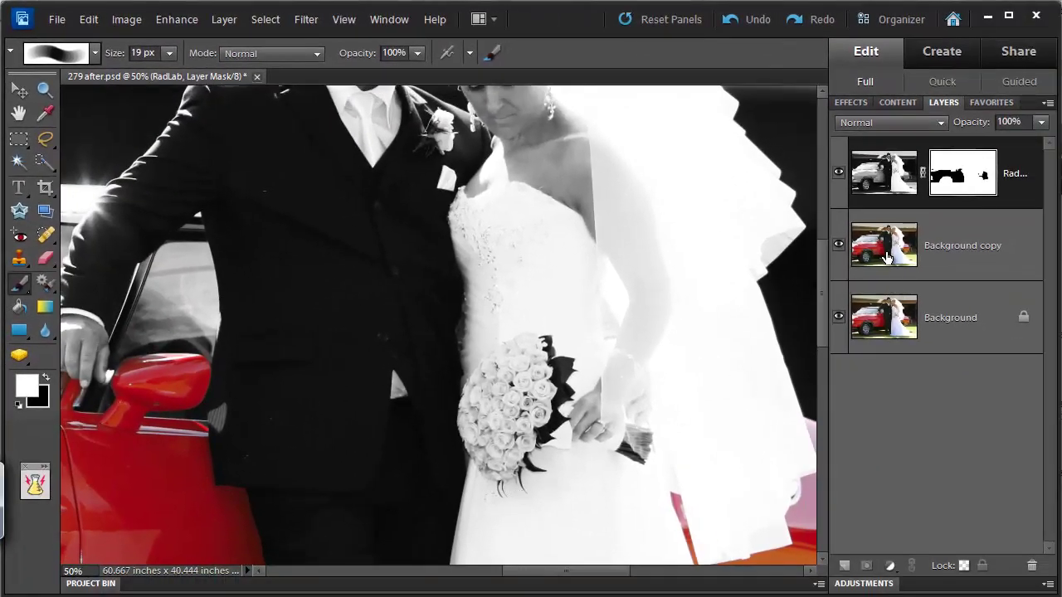
click(886, 258)
click(838, 173)
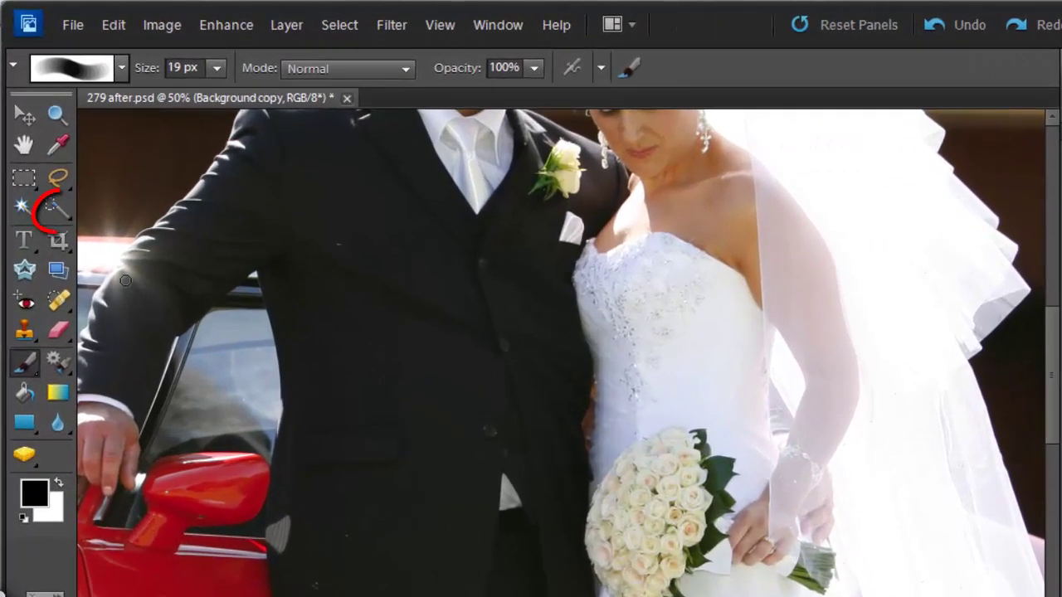
click(50, 164)
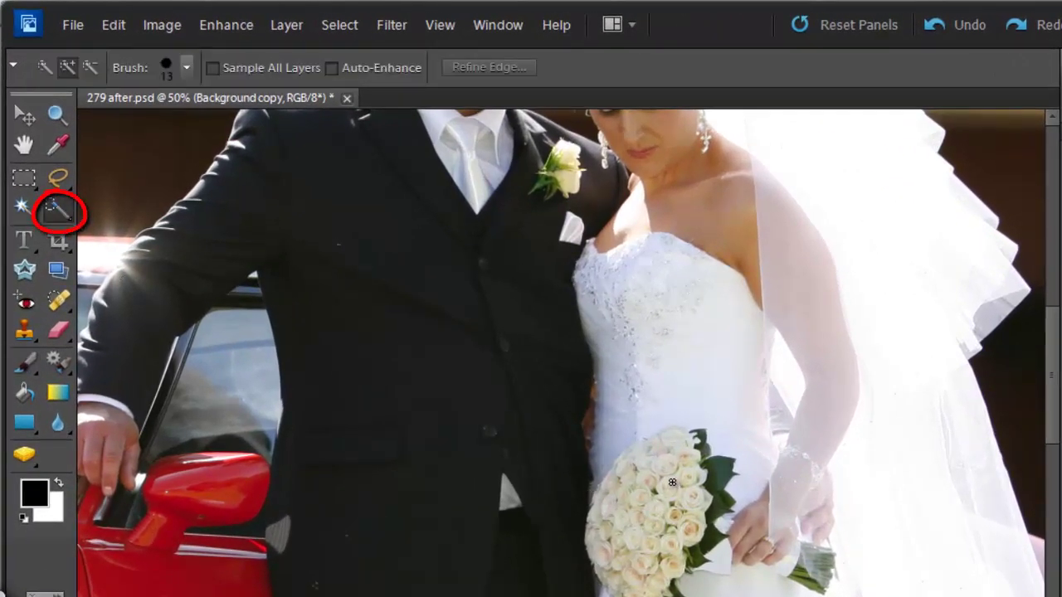
Select the bride's bouquet with its leaves, stems and lower tendrils, plus the groom's buttonhole flower, using the Quick Selection tool
mouse_move(669, 456)
mouse_down()
mouse_move(628, 489)
mouse_move(619, 544)
mouse_up()
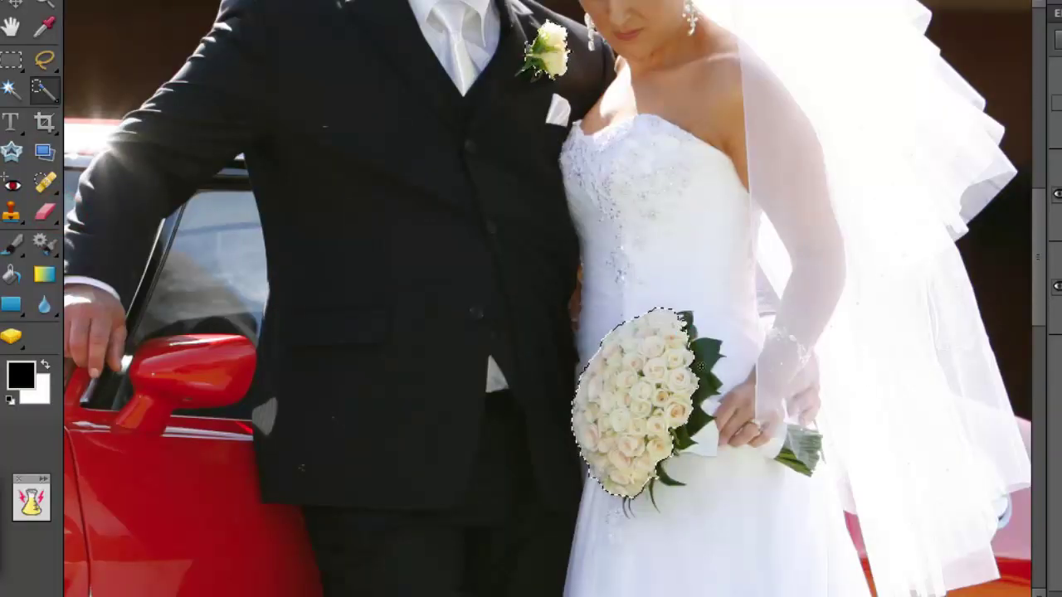
click(787, 446)
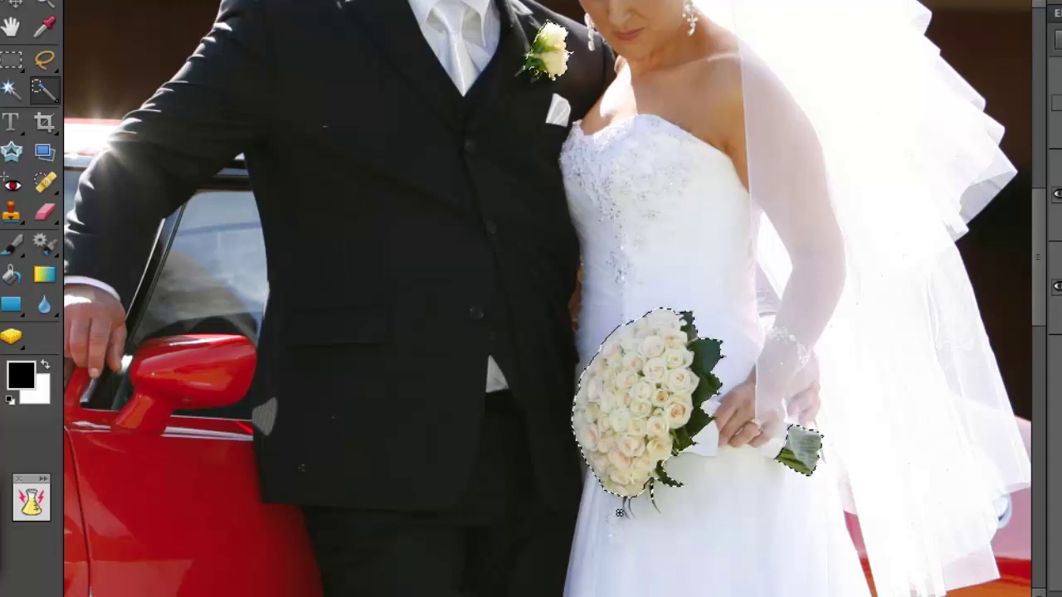
key(ctrl+plus)
key(ctrl+plus)
drag(657, 558, 573, 327)
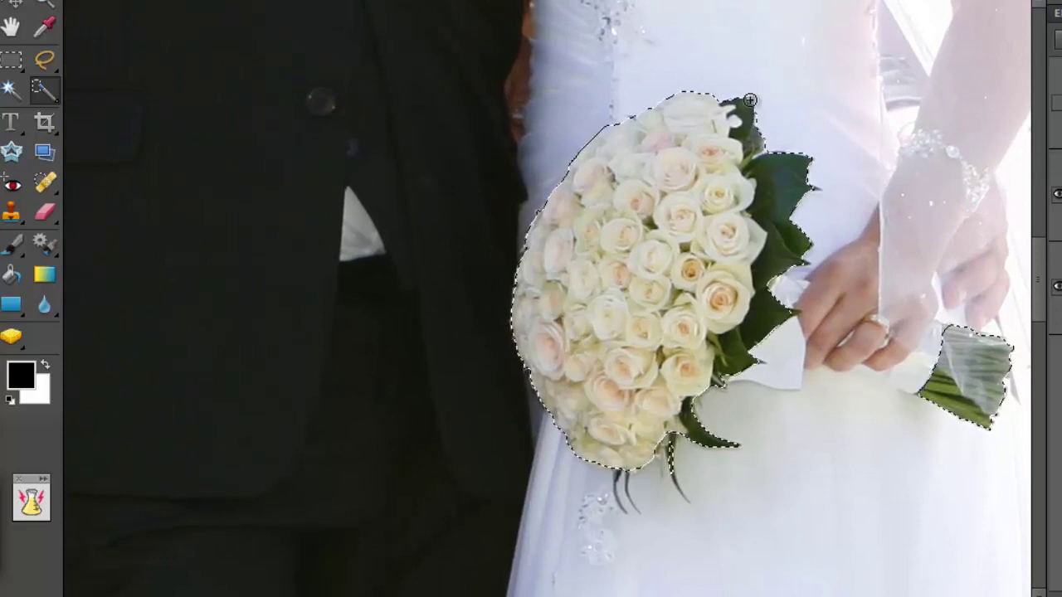
mouse_move(629, 479)
mouse_down()
mouse_move(615, 506)
mouse_move(630, 491)
mouse_move(651, 501)
mouse_move(641, 518)
mouse_move(619, 520)
mouse_move(622, 490)
mouse_move(656, 529)
mouse_move(644, 491)
mouse_move(660, 526)
mouse_move(646, 474)
mouse_up()
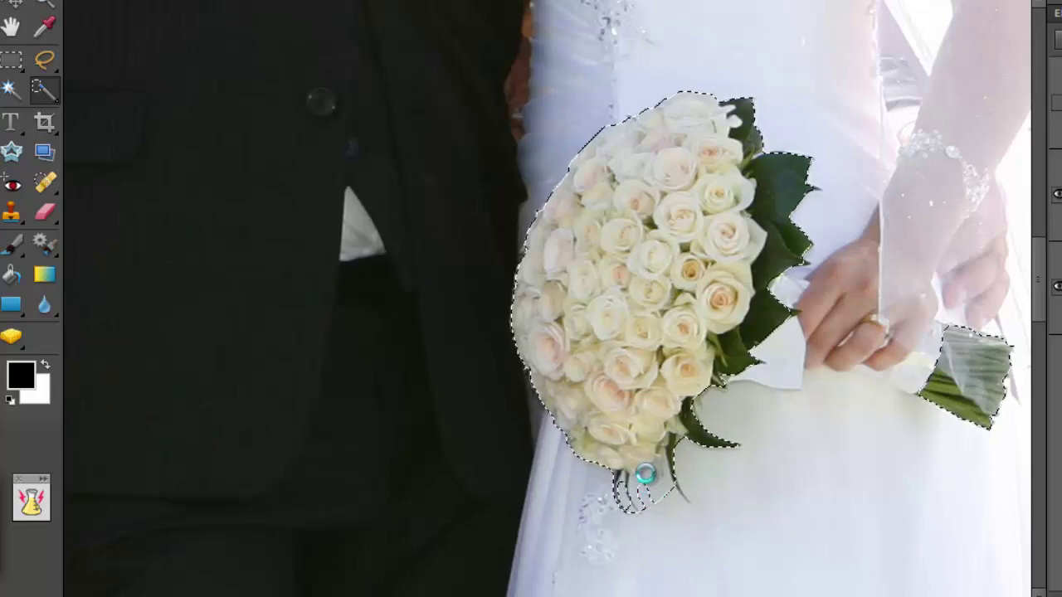
Show the RadLab layer and clear the selected flowers to black on its mask, deselecting them and switching to the Brush tool
click(838, 172)
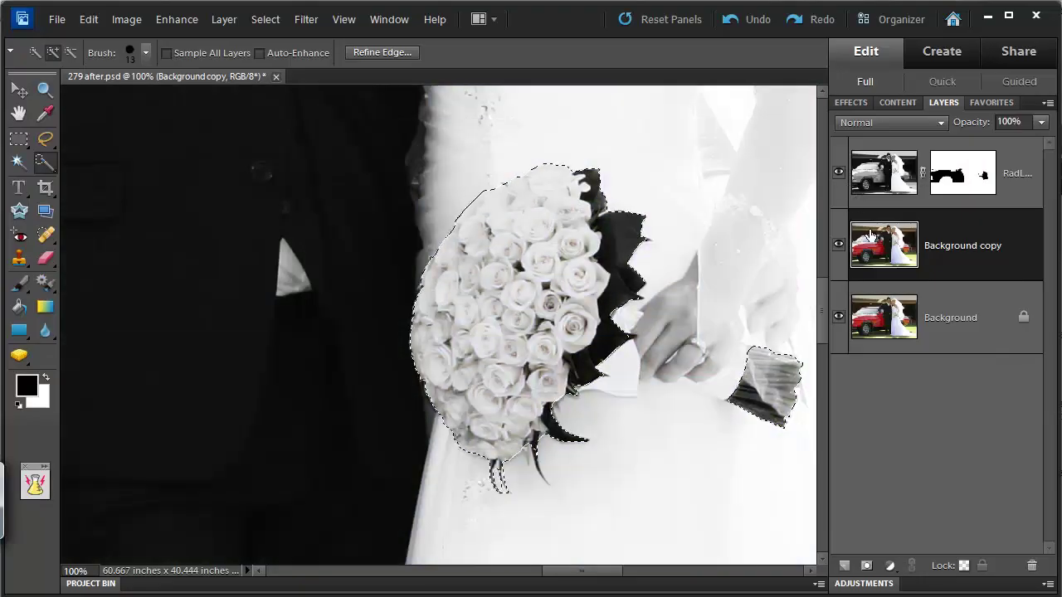
click(969, 190)
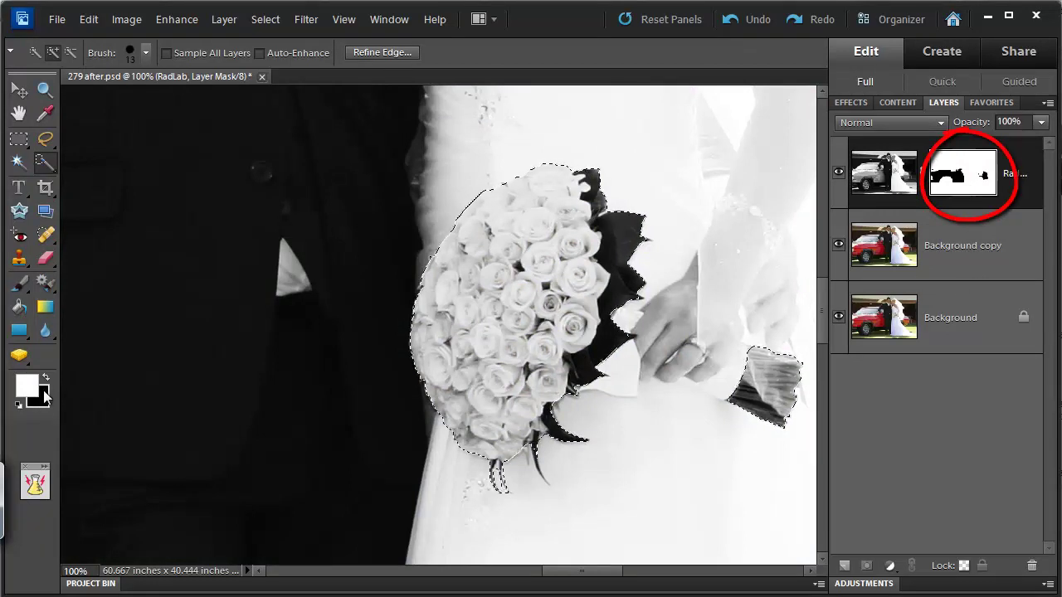
key(Delete)
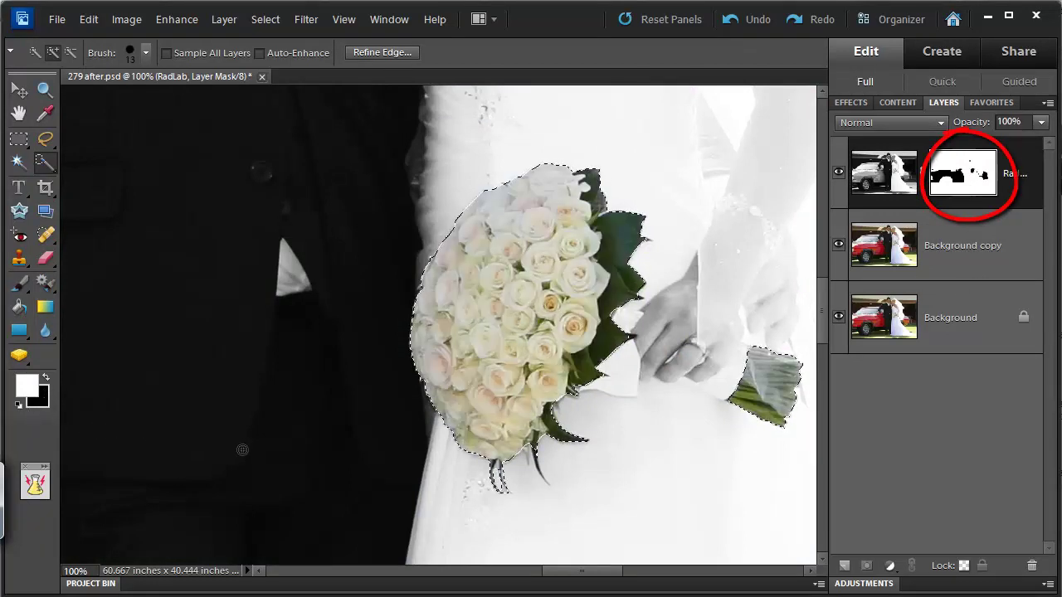
key(ctrl+d)
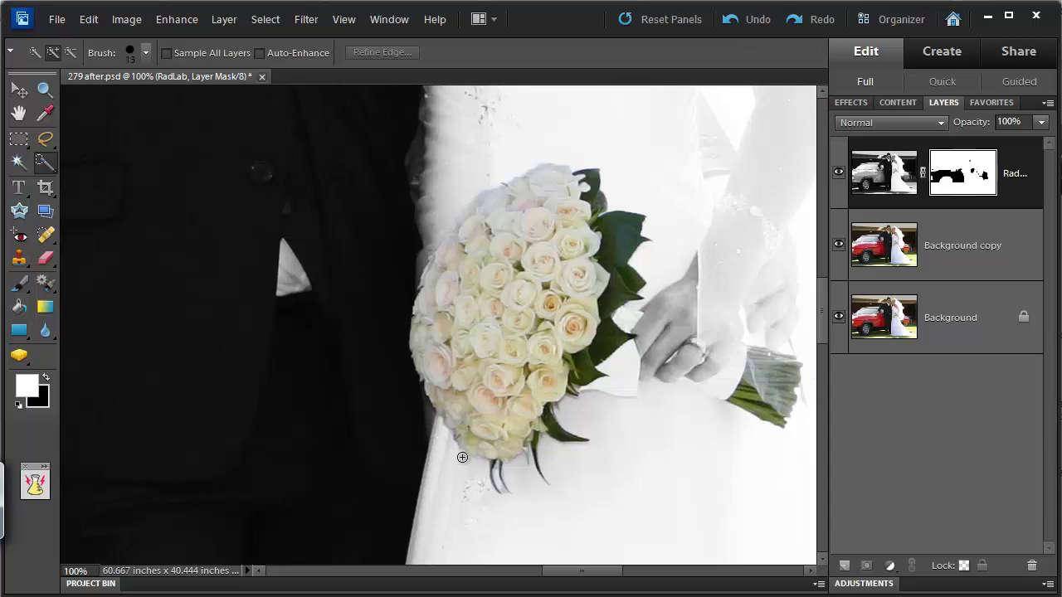
click(23, 285)
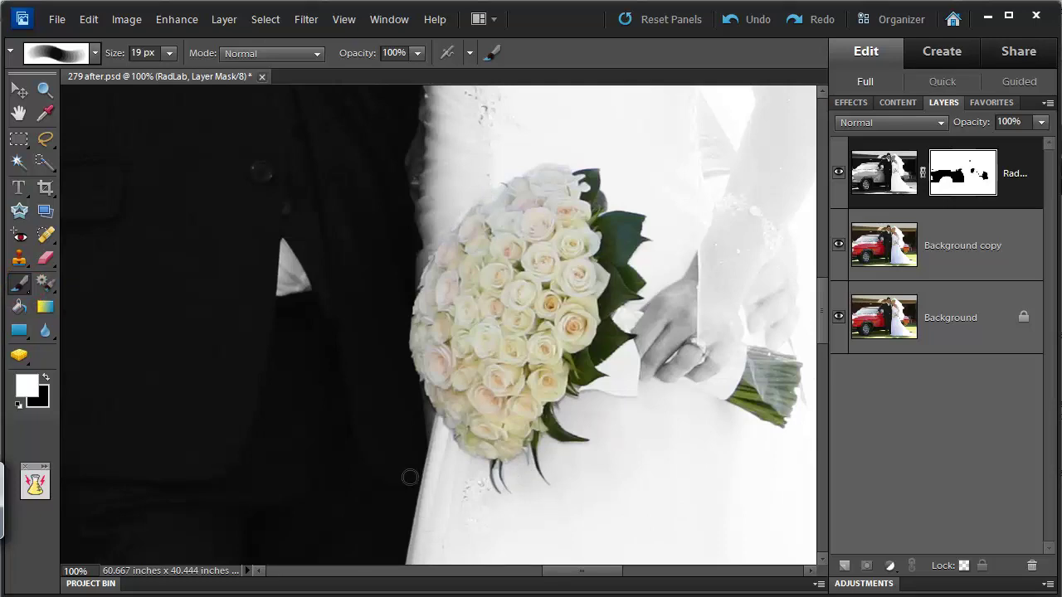
Compare the whole photo with and without the effect by toggling the RadLab layer's visibility and its layer mask
key(ctrl+0)
key(v)
click(839, 173)
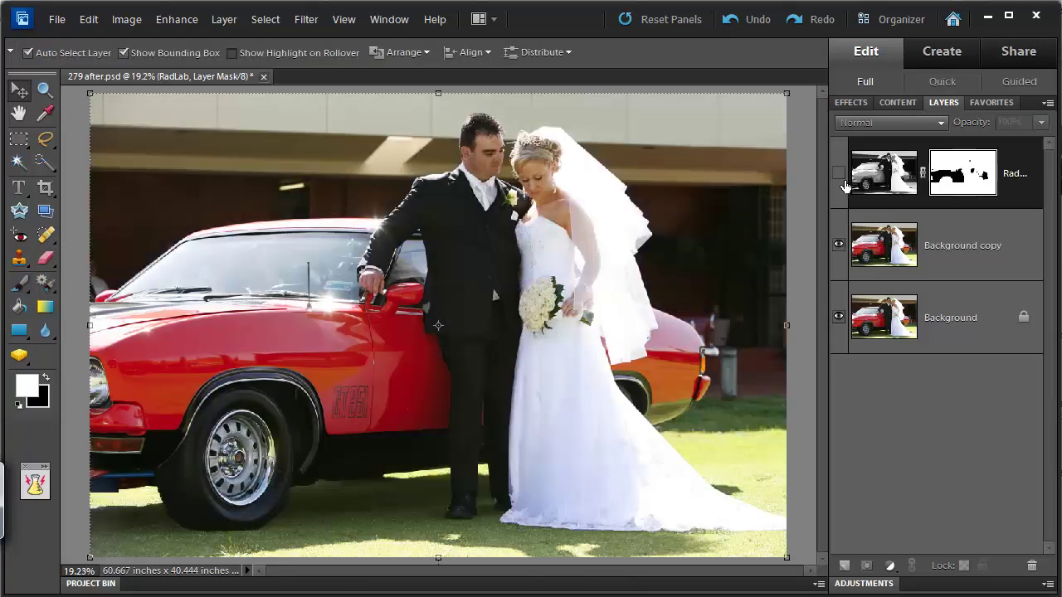
click(839, 172)
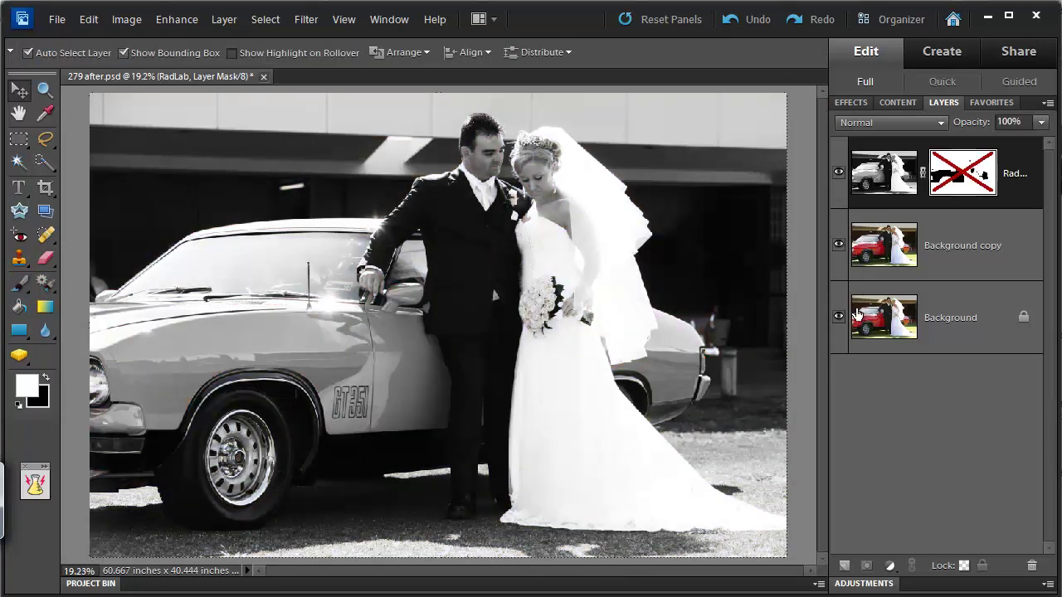
shift+click(941, 179)
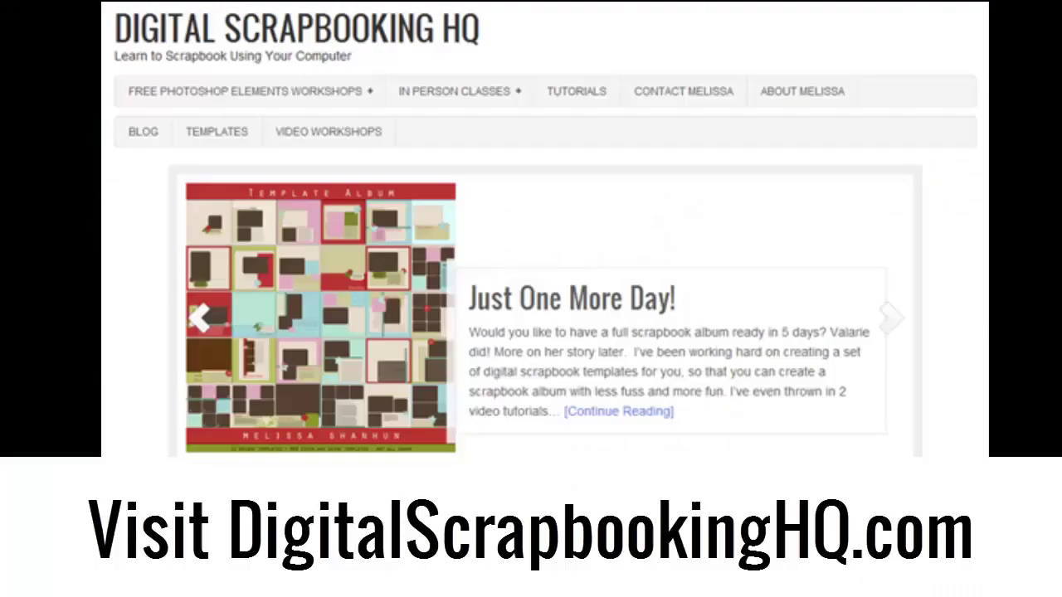